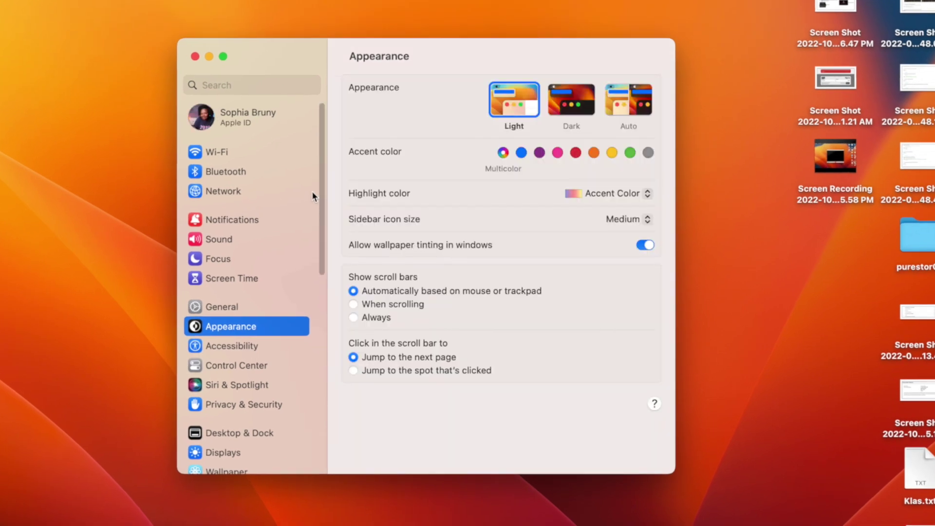
- Look through the System Settings categories, including Bluetooth, Network and Notifications, and open the General section
scroll(303, 237, down, 10)
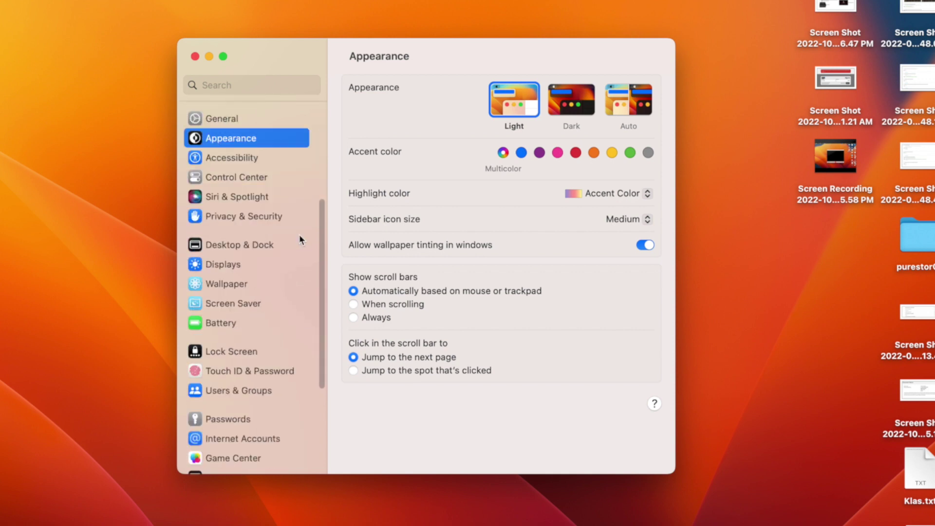
scroll(298, 233, up, 10)
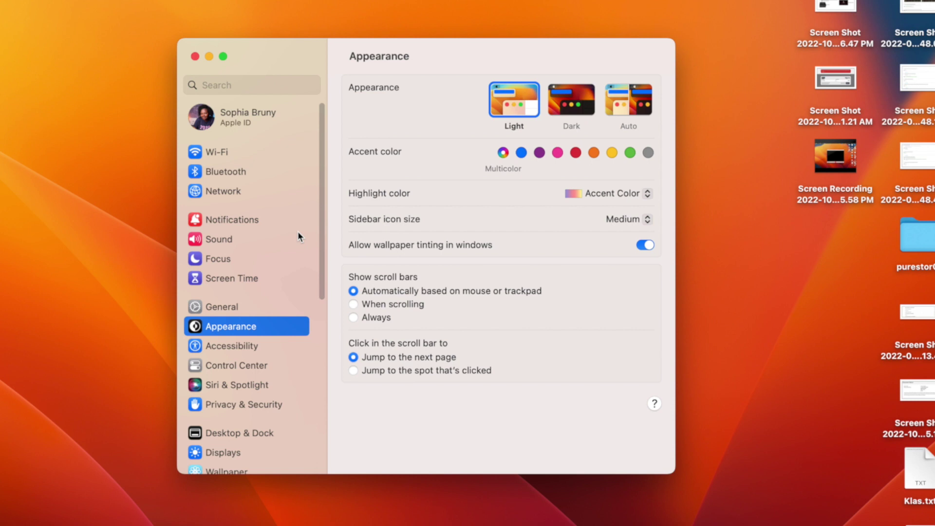
click(240, 154)
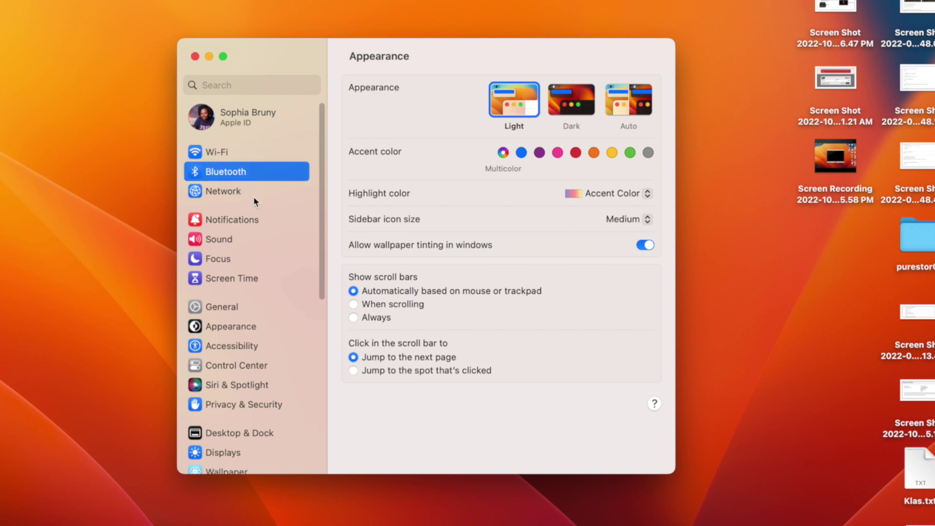
click(250, 195)
click(257, 225)
click(237, 309)
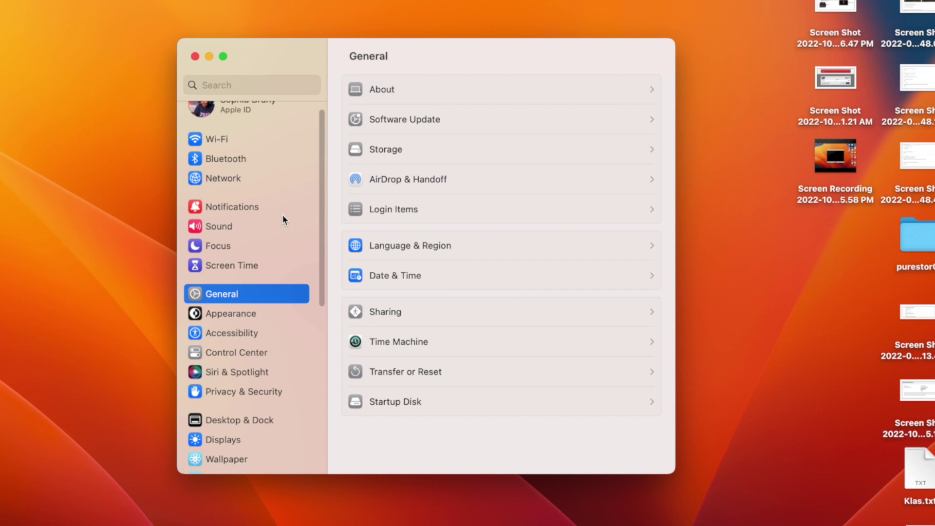
key(super+space)
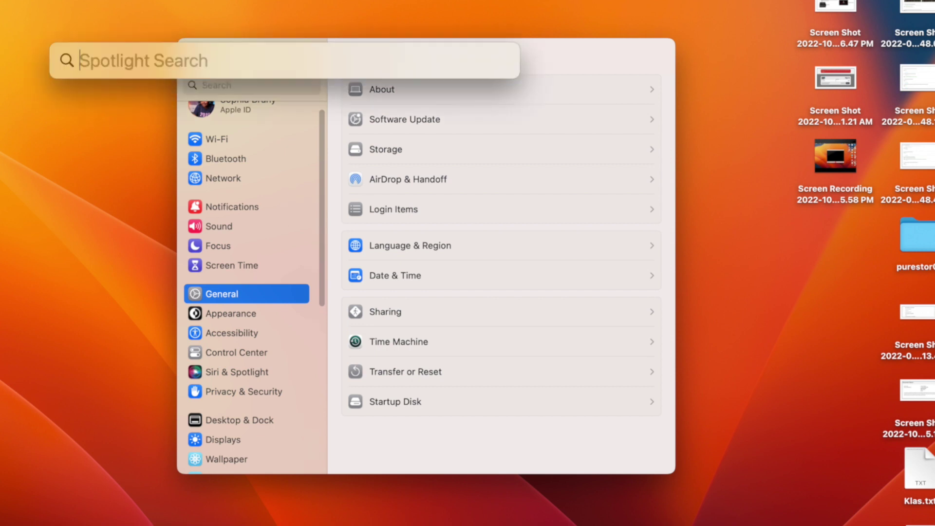
key(Escape)
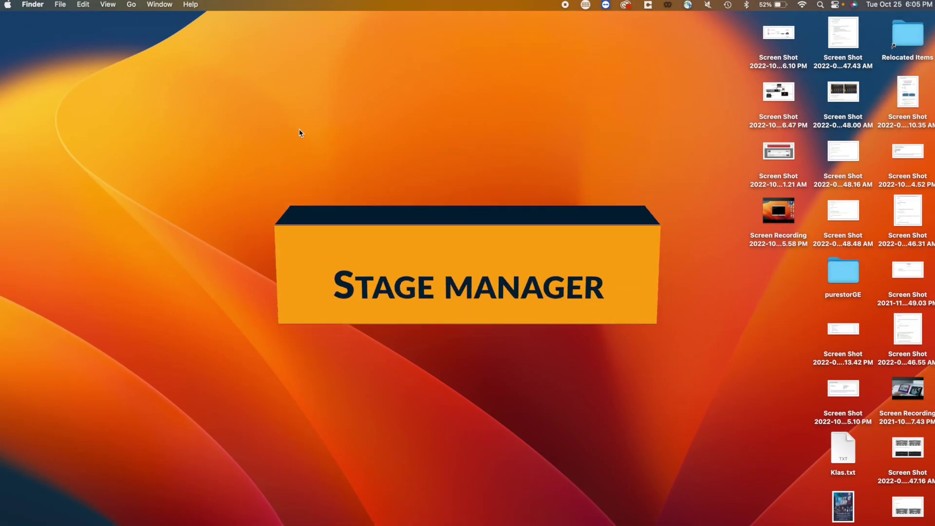
- Enable Stage Manager from Control Center and accept its introduction
click(835, 4)
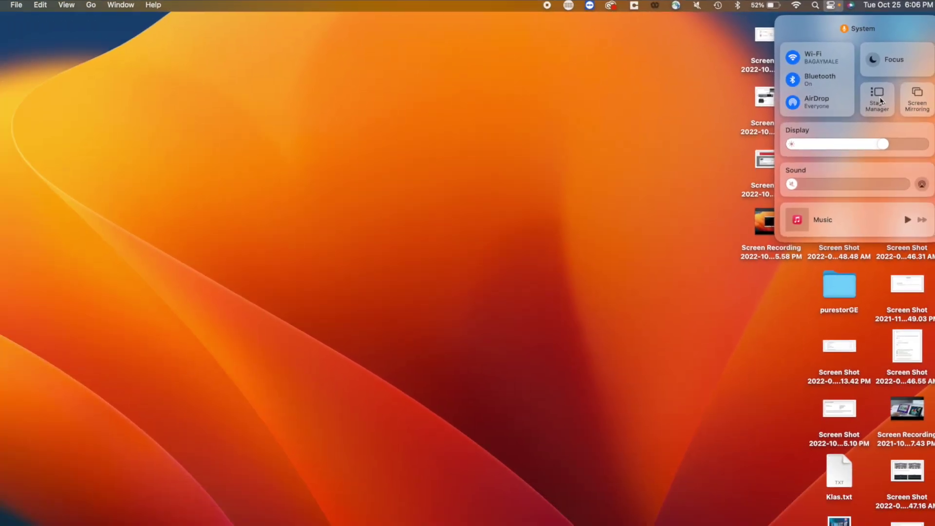
click(866, 101)
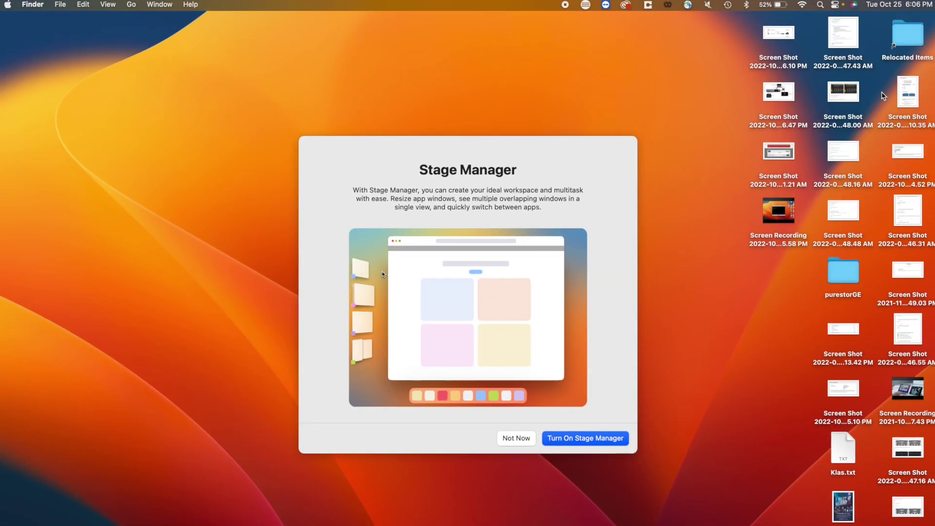
click(595, 438)
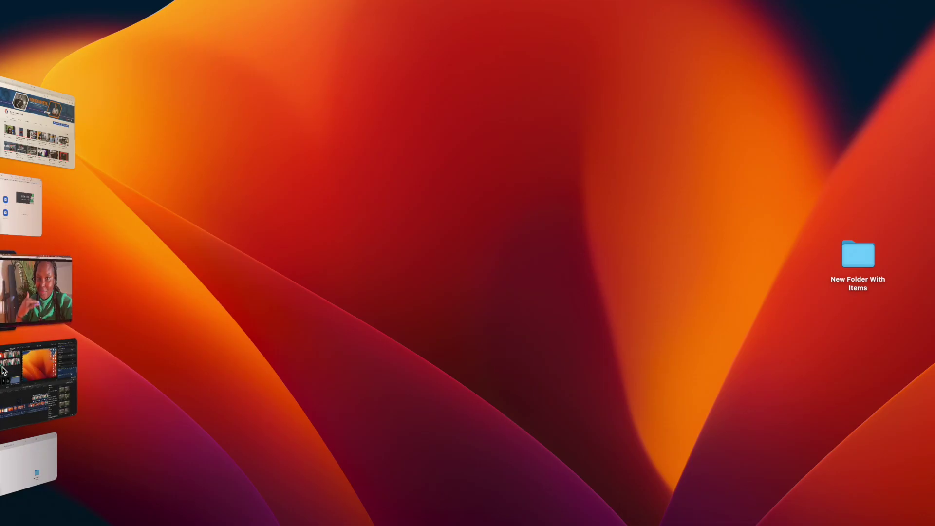
- Switch between the Stage Manager window groups, bringing forward the YouTube browser window, the video editor and the webcam recording
click(47, 148)
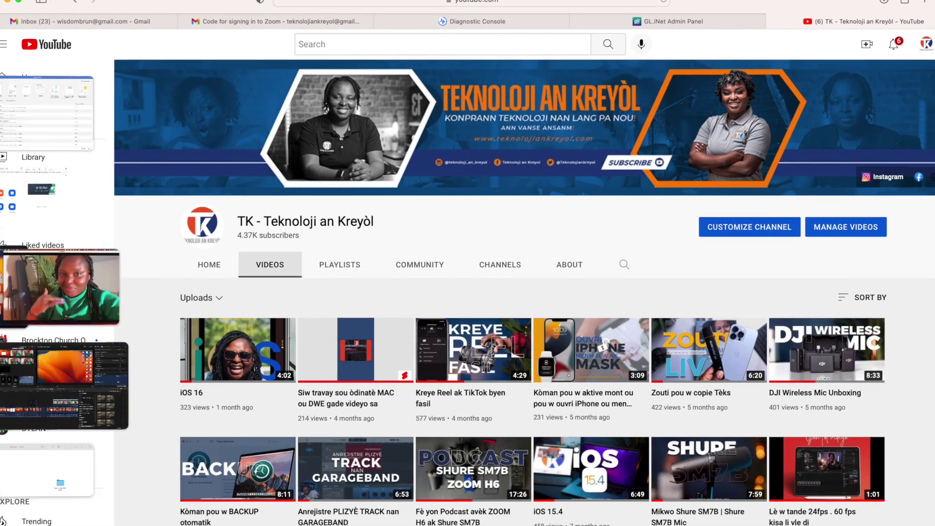
click(63, 385)
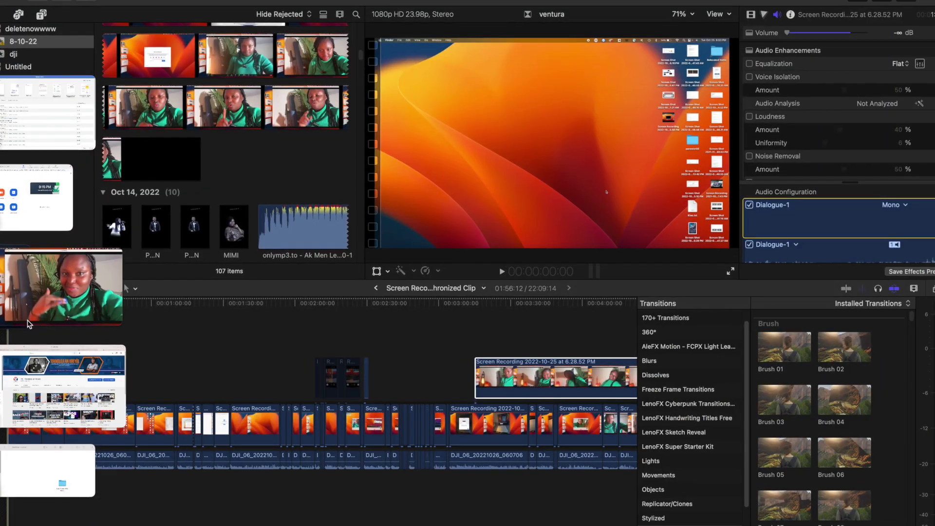
click(27, 322)
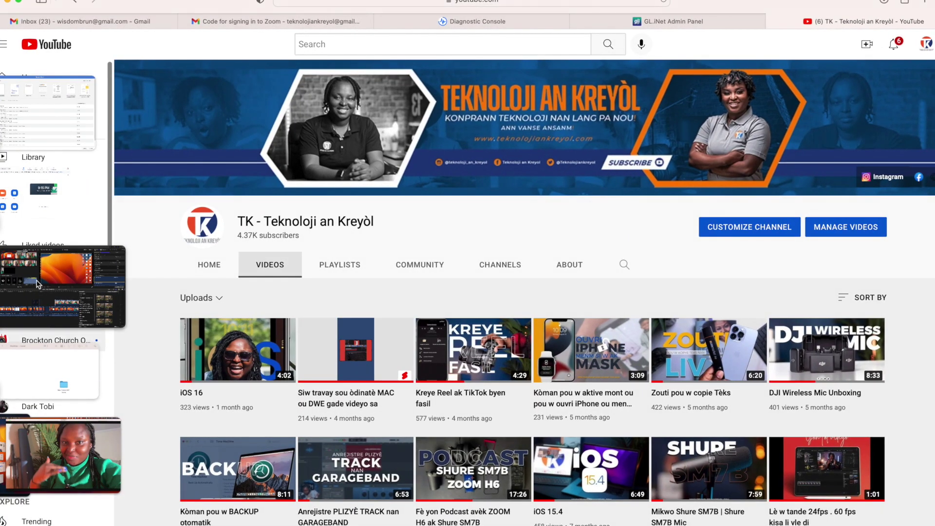
click(36, 284)
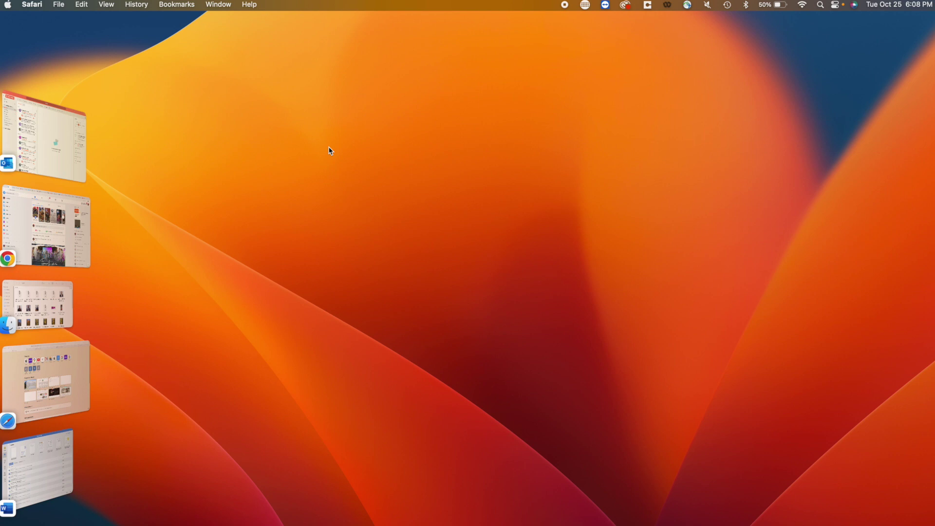
- Launch Photo Booth through a Spotlight search and switch its video source to the iPhone camera
click(820, 8)
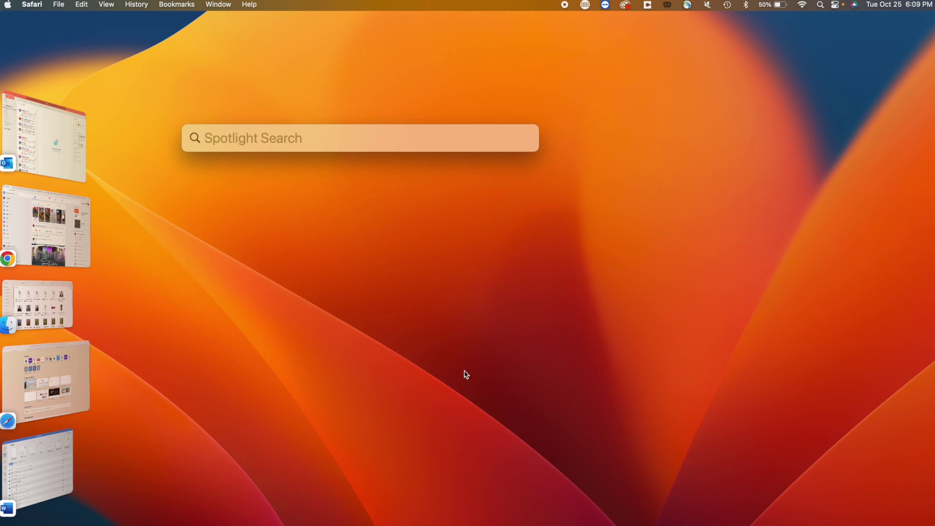
text(ph)
key(Return)
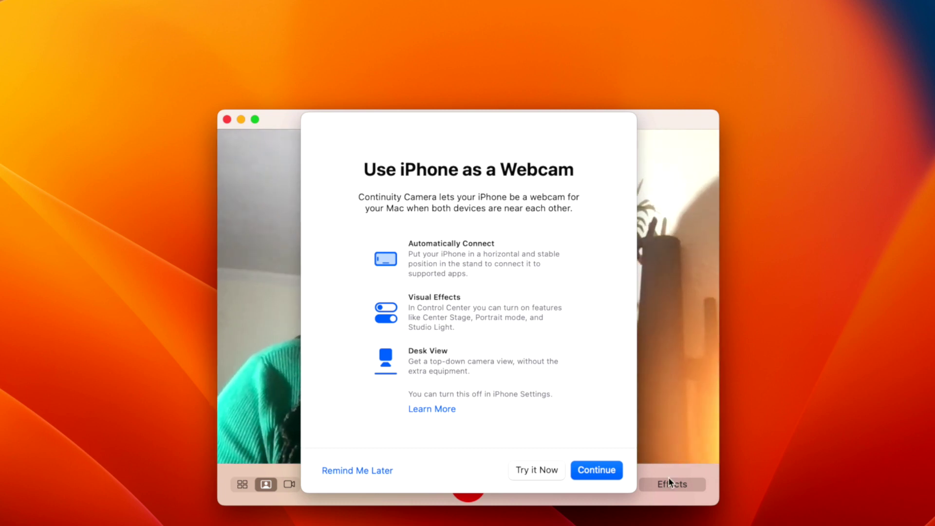
click(612, 471)
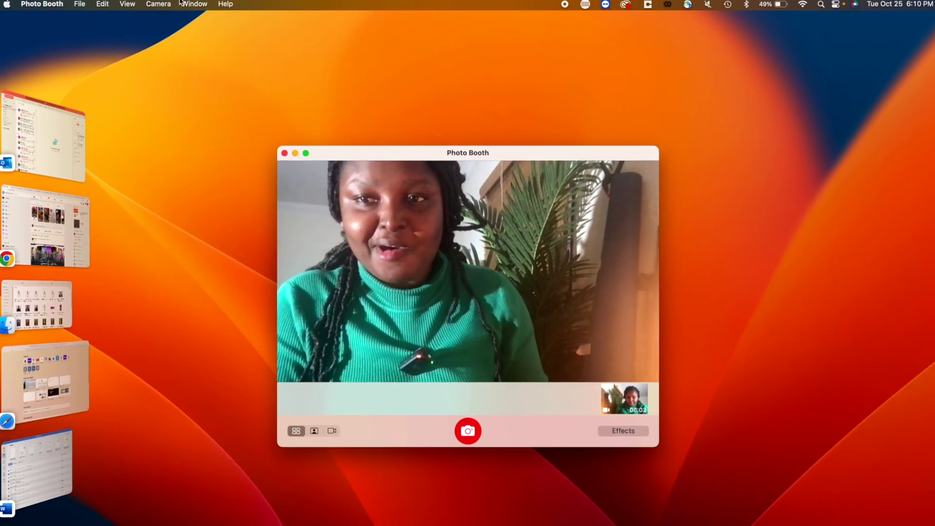
click(163, 5)
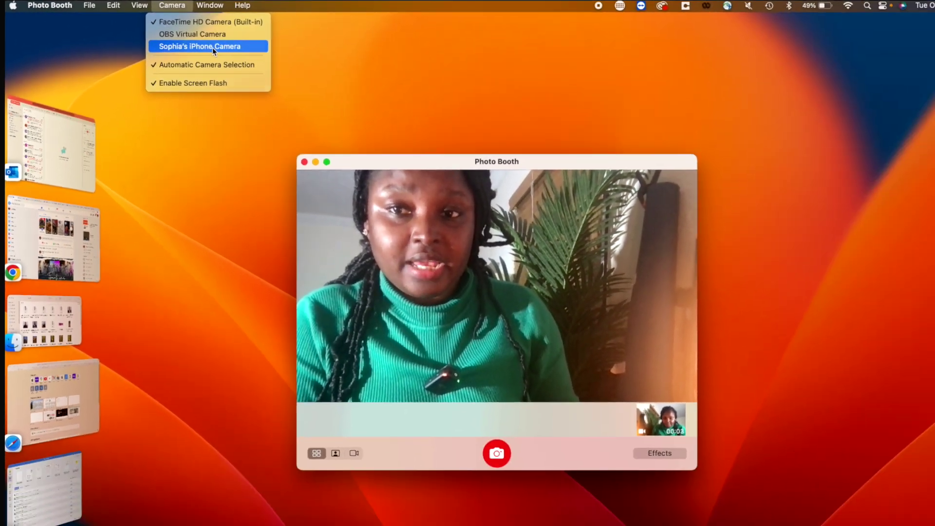
click(290, 61)
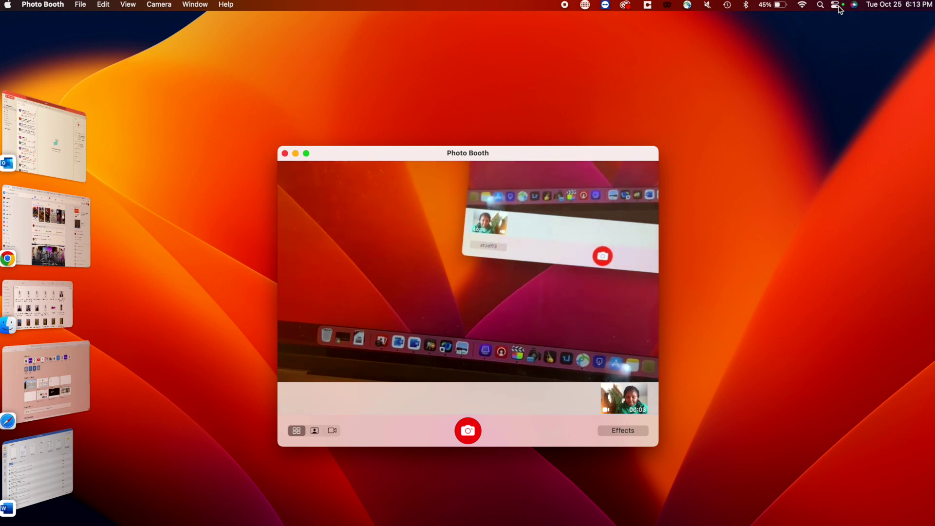
- Show the Video Effects for the iPhone camera in Control Center and try Portrait and Studio Light
click(835, 5)
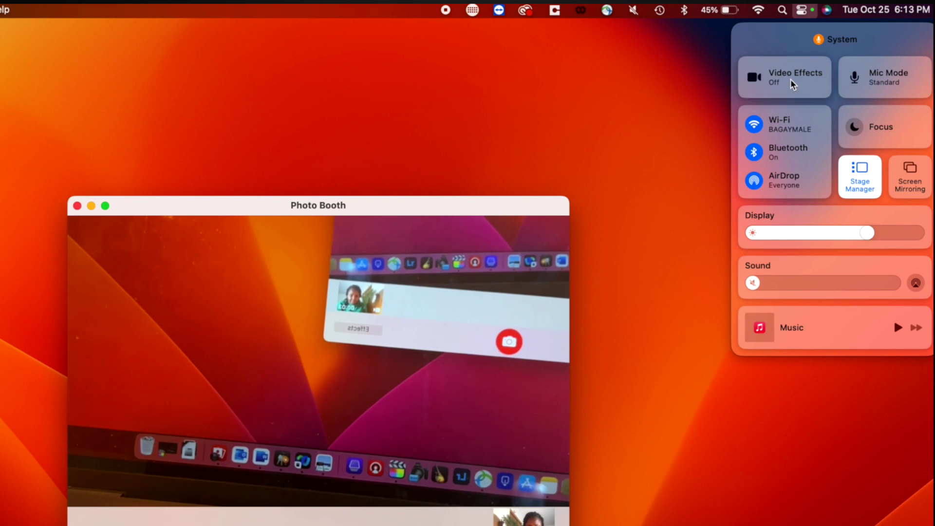
click(790, 80)
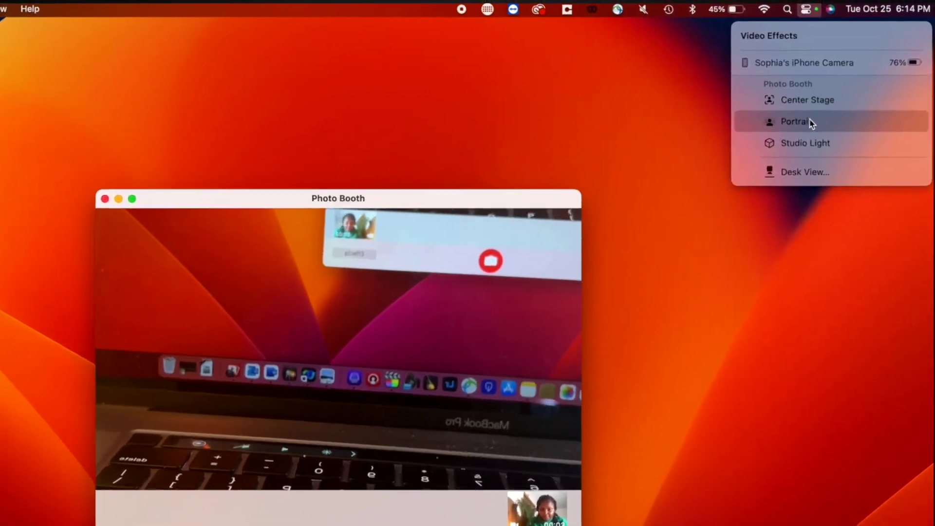
click(804, 89)
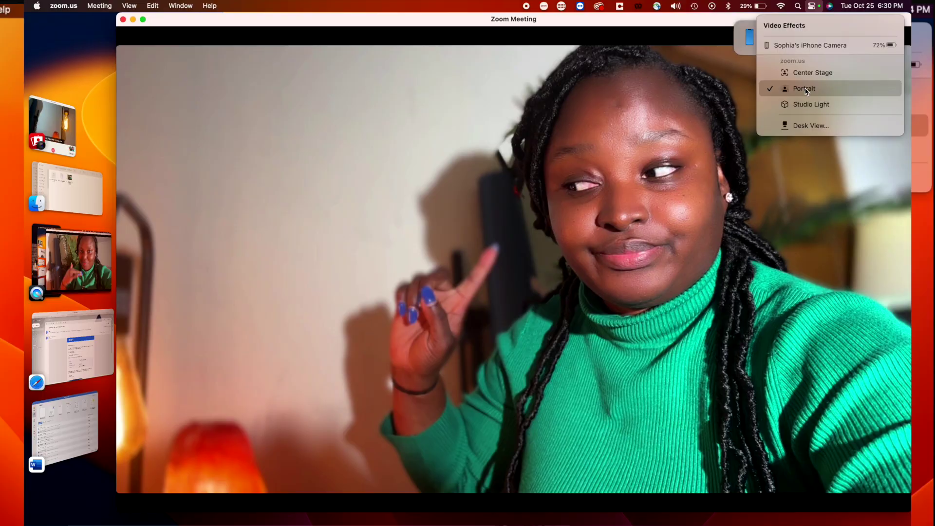
click(804, 89)
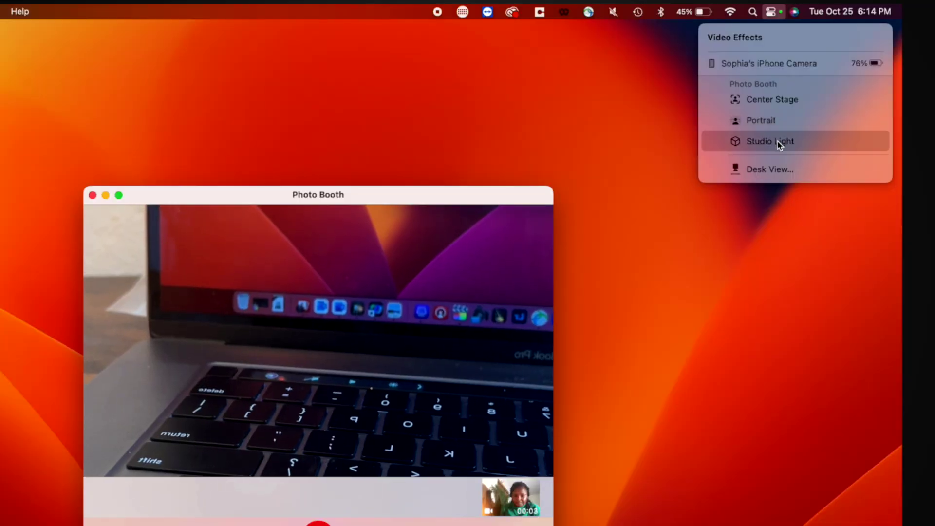
click(778, 142)
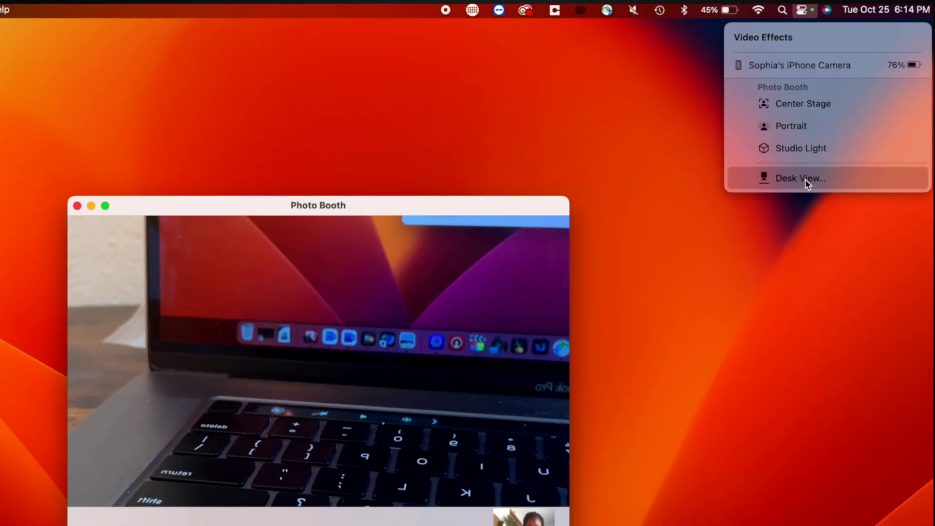
- Launch Desk View from the iPhone camera's video effects and start its top-down picture of the desk
click(804, 179)
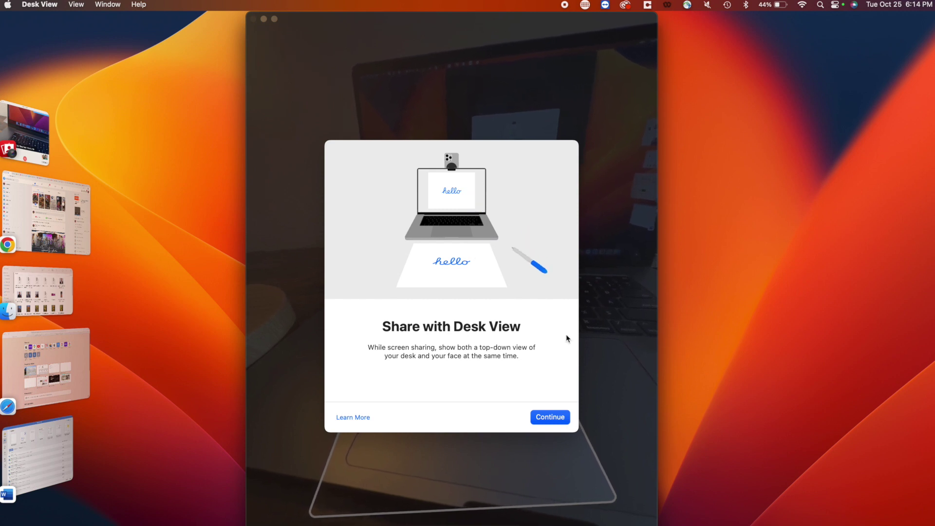
click(548, 419)
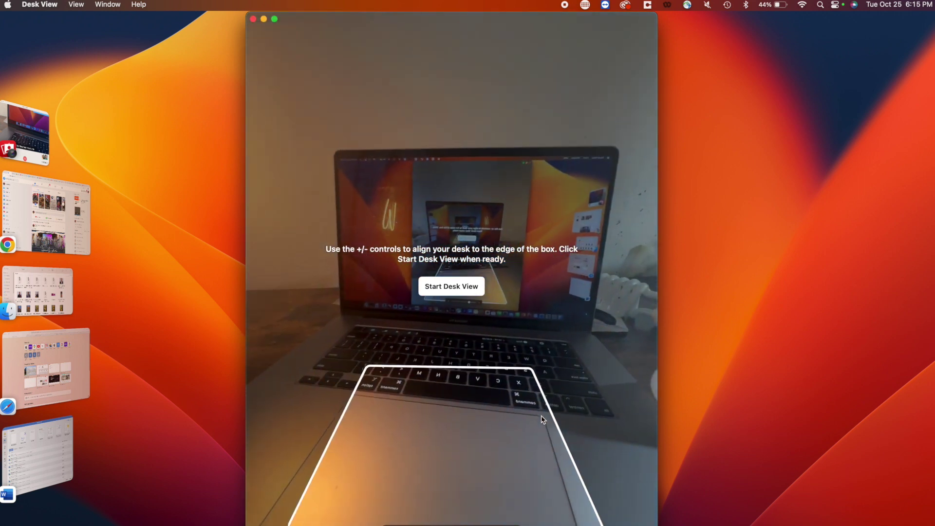
click(467, 287)
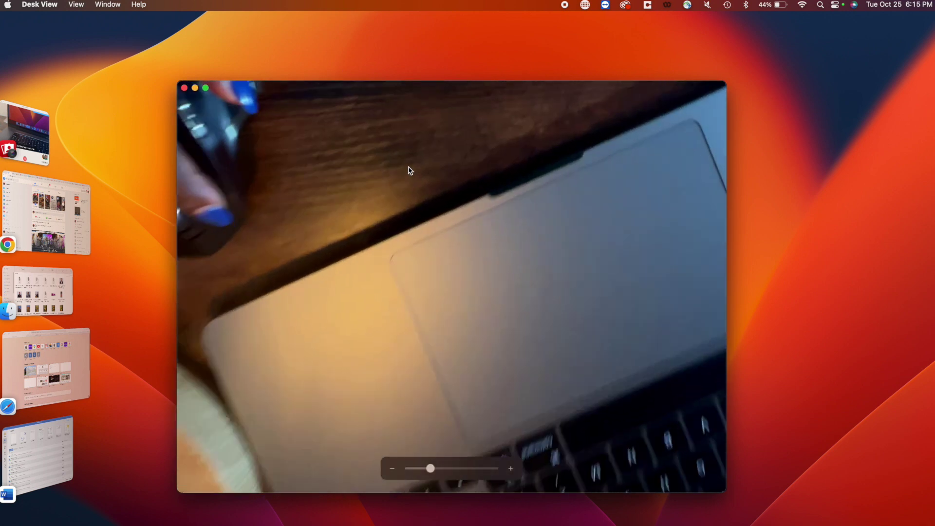
- Zoom the Desk View picture fully out and close the Desk View window
drag(430, 468, 409, 471)
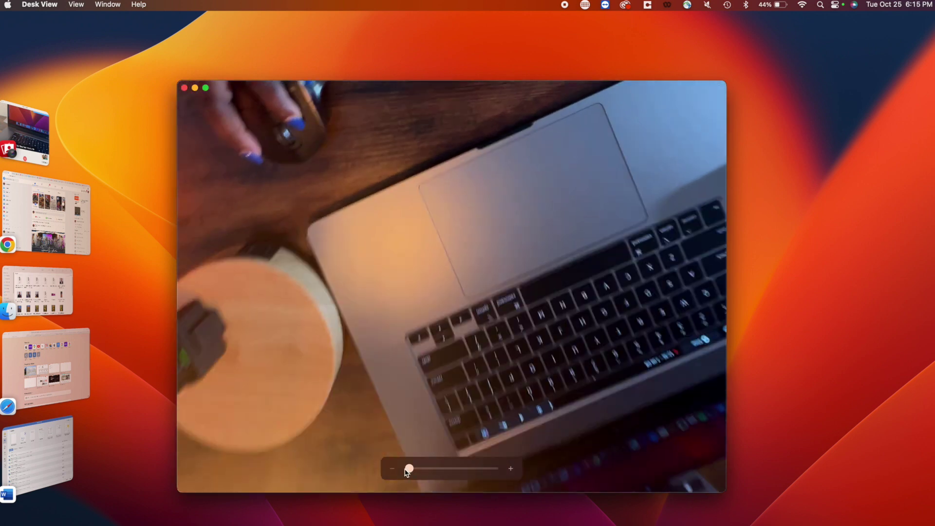
click(185, 88)
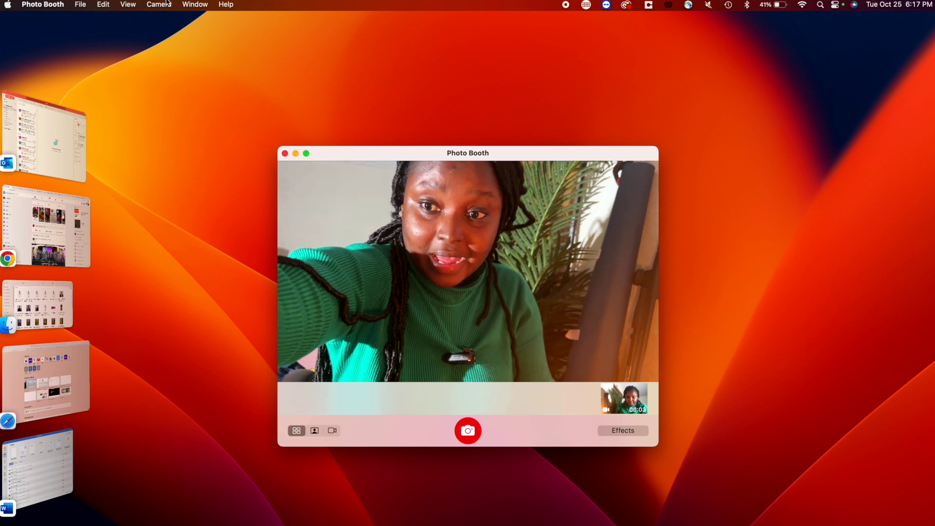
- Switch Photo Booth's camera to FaceTime HD Camera (Built-in)
click(159, 4)
click(180, 22)
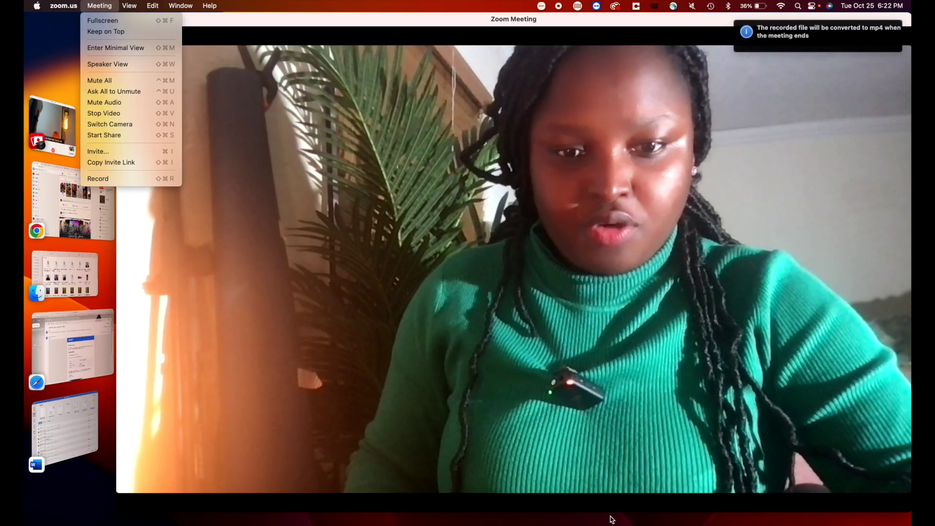
- In the Zoom meeting, change the video source from the built-in camera to the iPhone camera
click(612, 518)
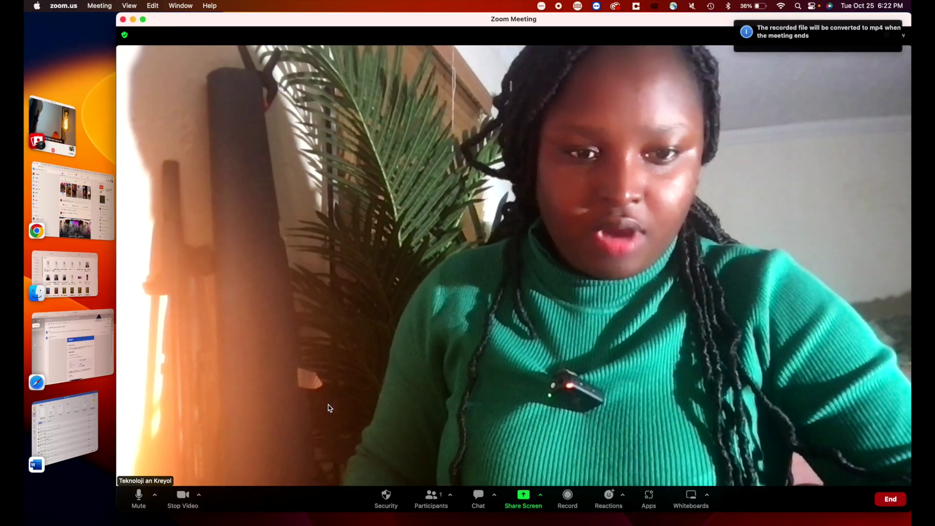
click(198, 495)
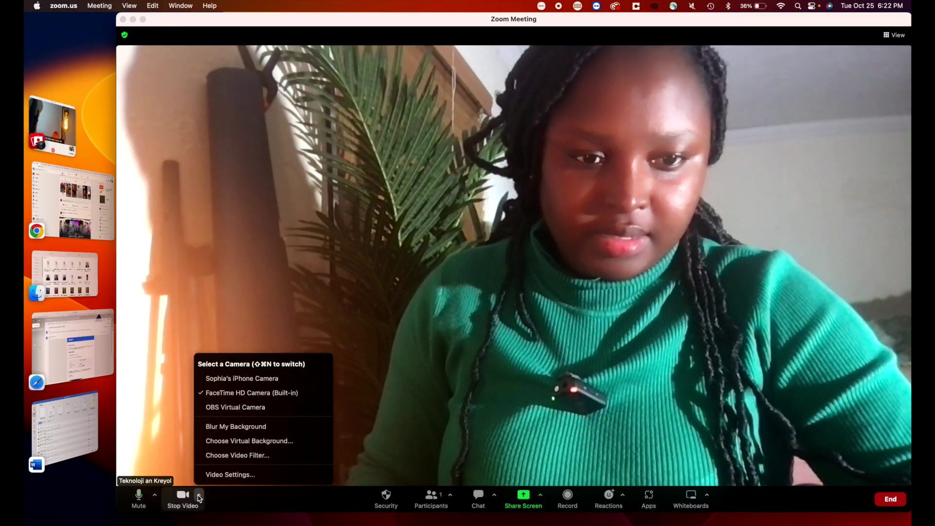
click(271, 380)
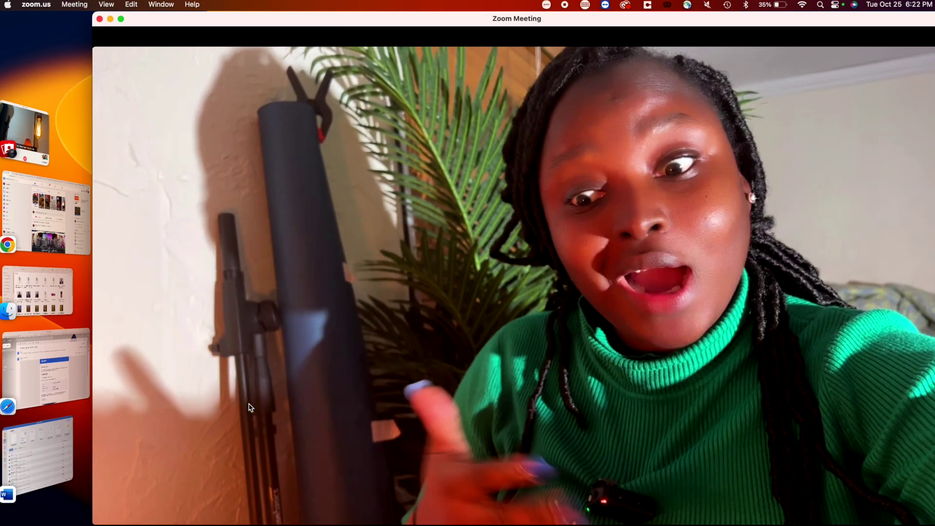